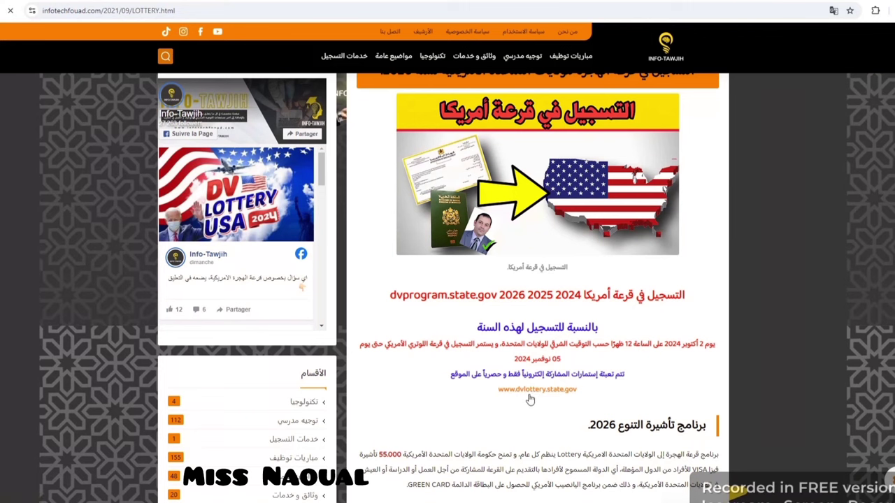
{"action": "left_click", "coordinate": [524, 391]}
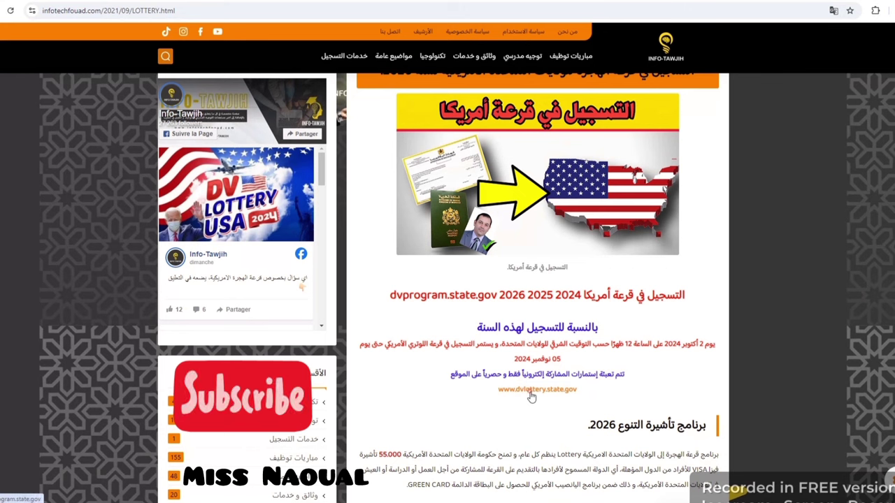
{"action": "left_click", "coordinate": [531, 396]}
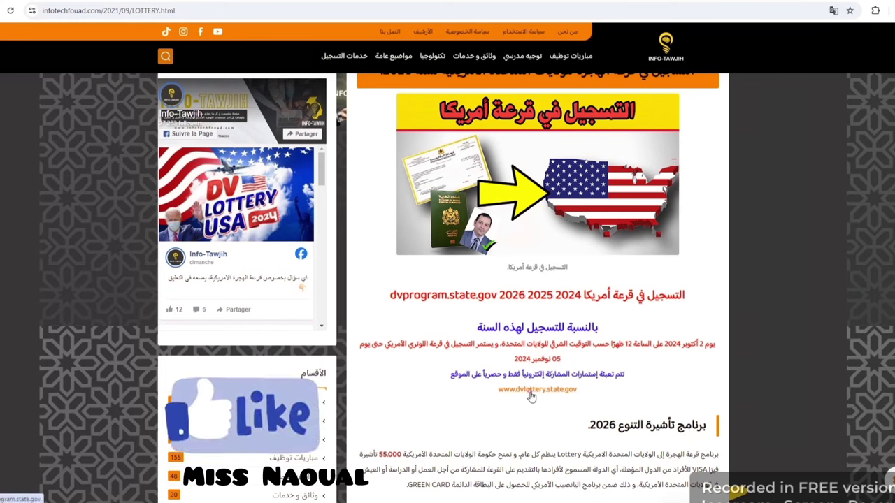
{"action": "left_click", "coordinate": [532, 393]}
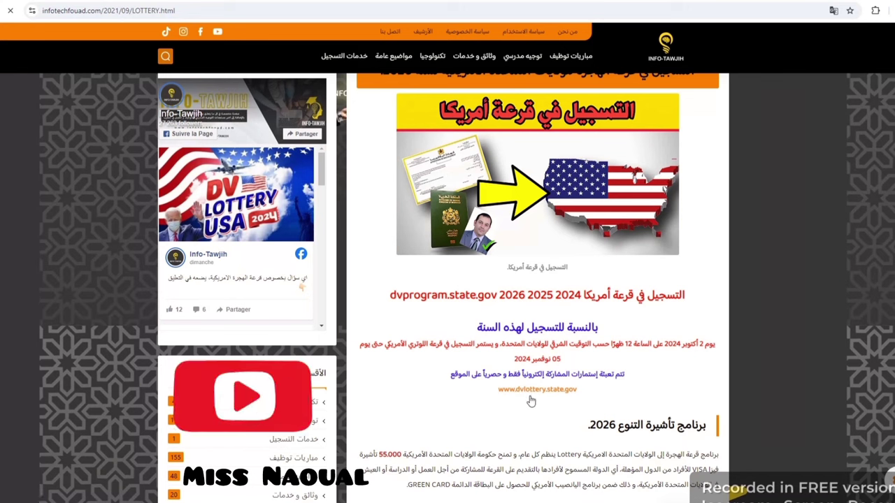
{"action": "left_click", "coordinate": [530, 395]}
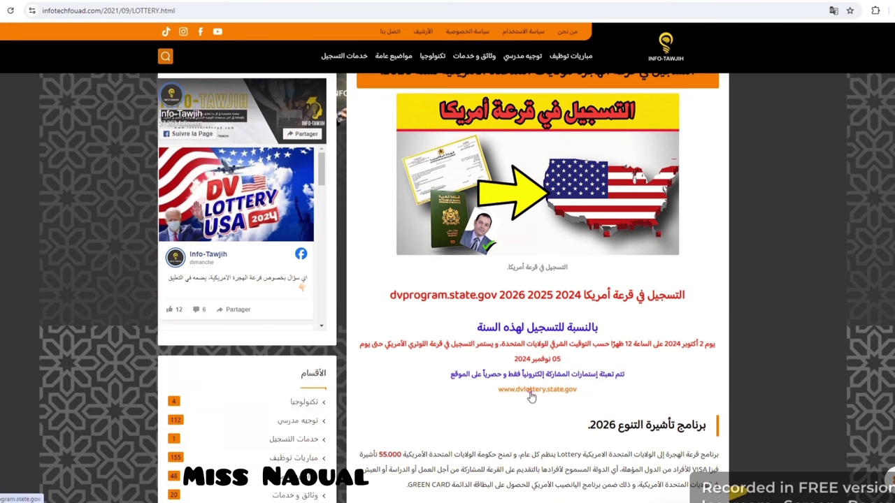
{"action": "left_click", "coordinate": [526, 393]}
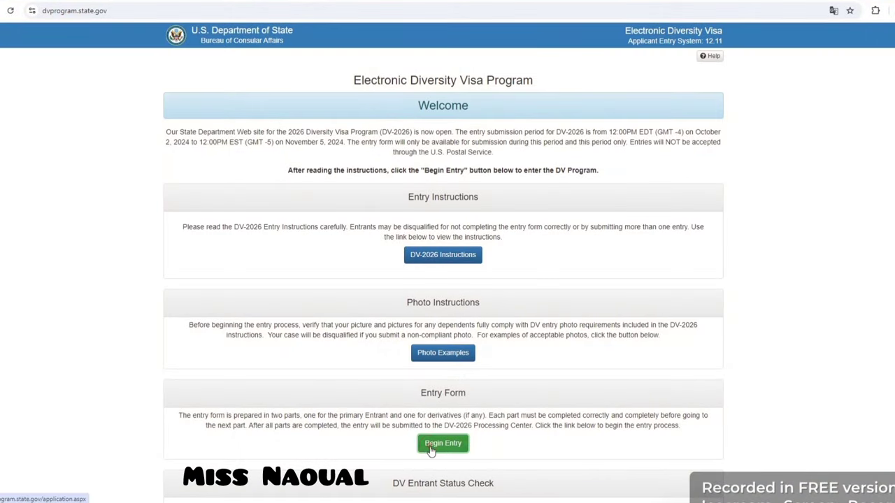
Step: Begin the DV-2026 entry and submit the captcha authentication code
{"action": "left_click", "coordinate": [443, 446]}
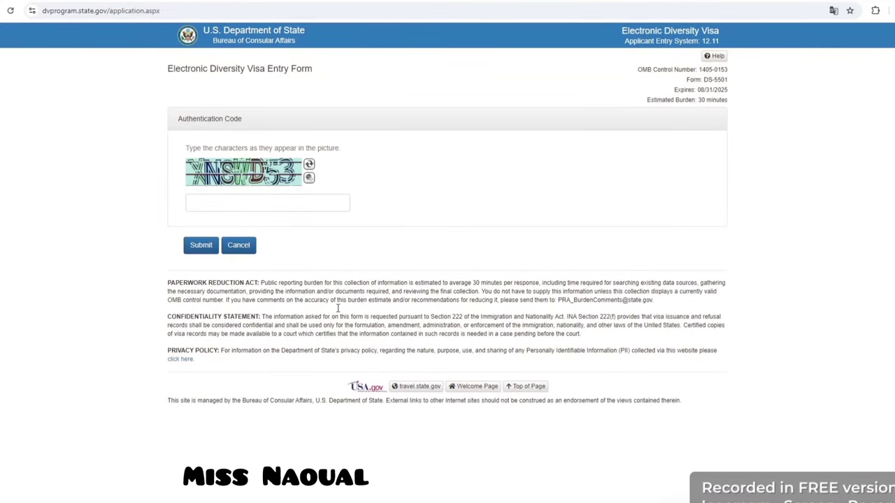
{"action": "left_click", "coordinate": [312, 200]}
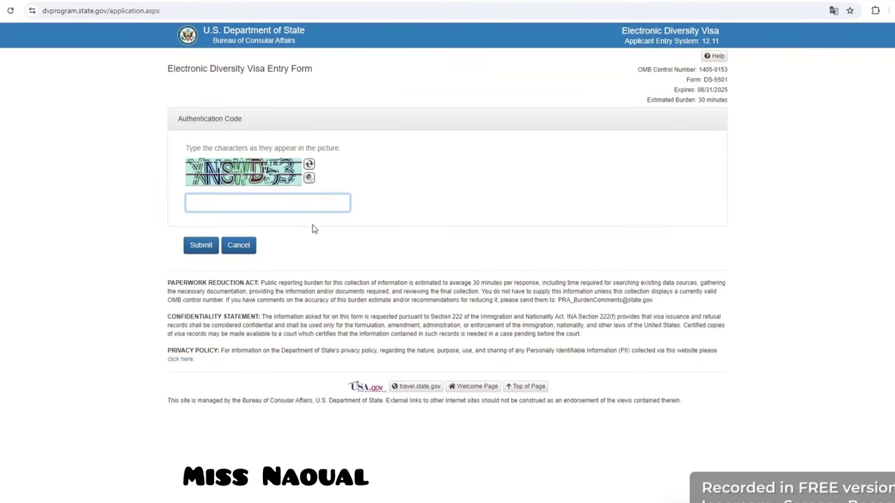
{"action": "type", "text": "XNSWD53"}
{"action": "left_click", "coordinate": [201, 245]}
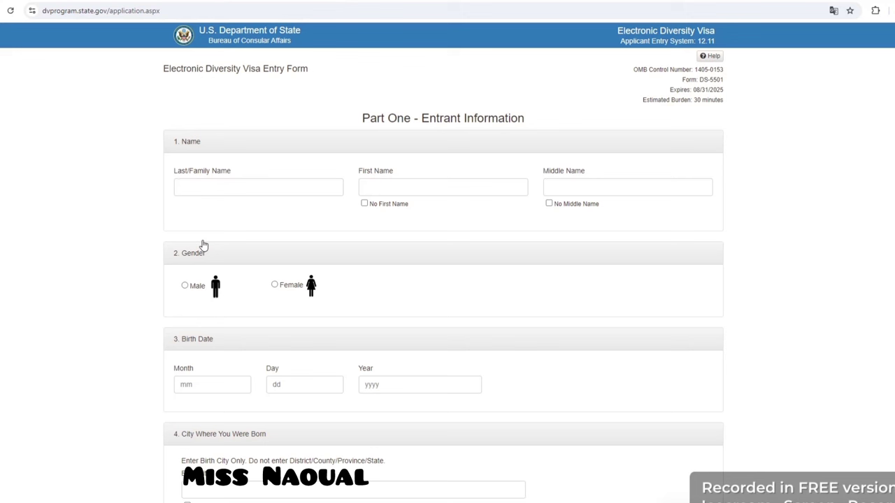
Step: Enter the entrant's last and first names and select Male as gender
{"action": "left_click", "coordinate": [227, 188]}
{"action": "type", "text": "DAIF"}
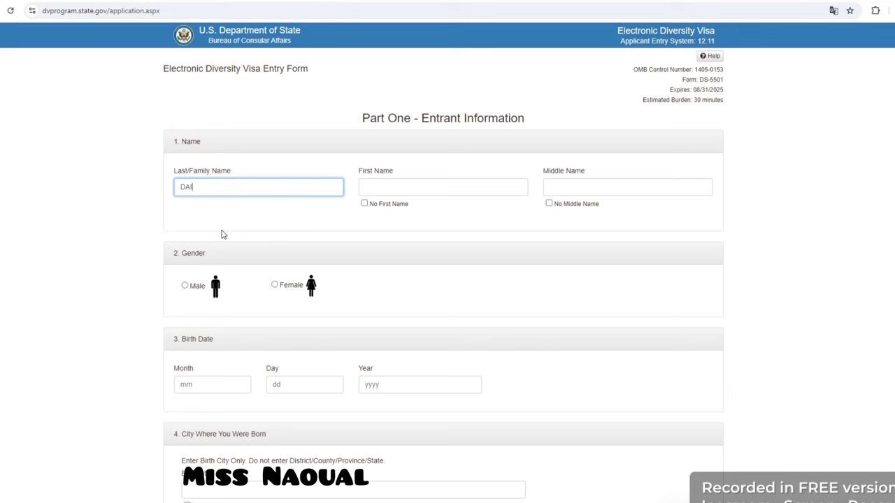
{"action": "left_click", "coordinate": [408, 190]}
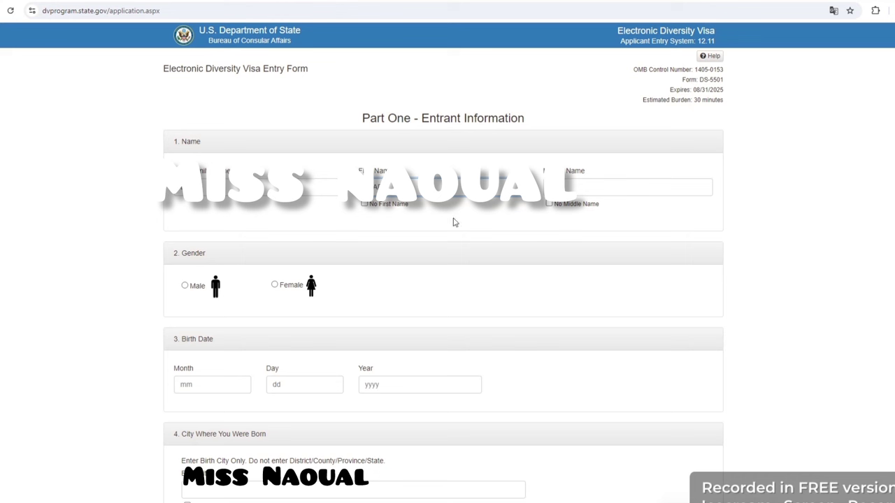
{"action": "left_click", "coordinate": [185, 285]}
{"action": "left_click", "coordinate": [219, 388]}
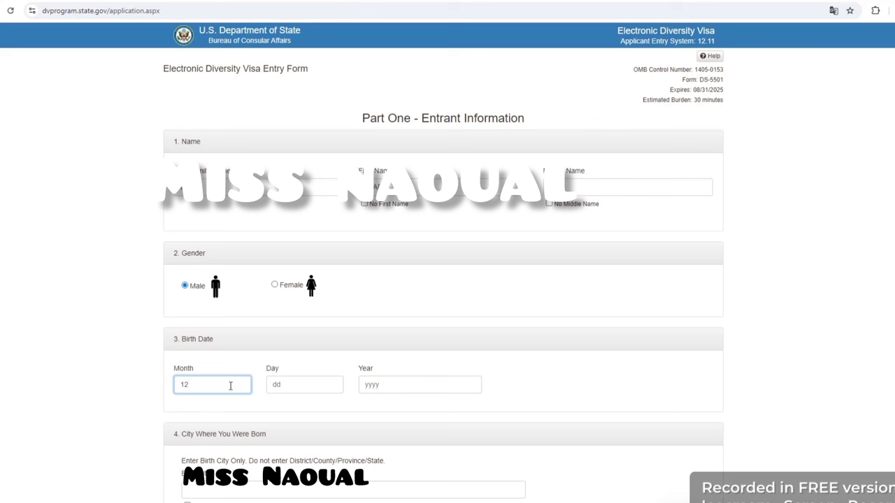
{"action": "left_click", "coordinate": [295, 390]}
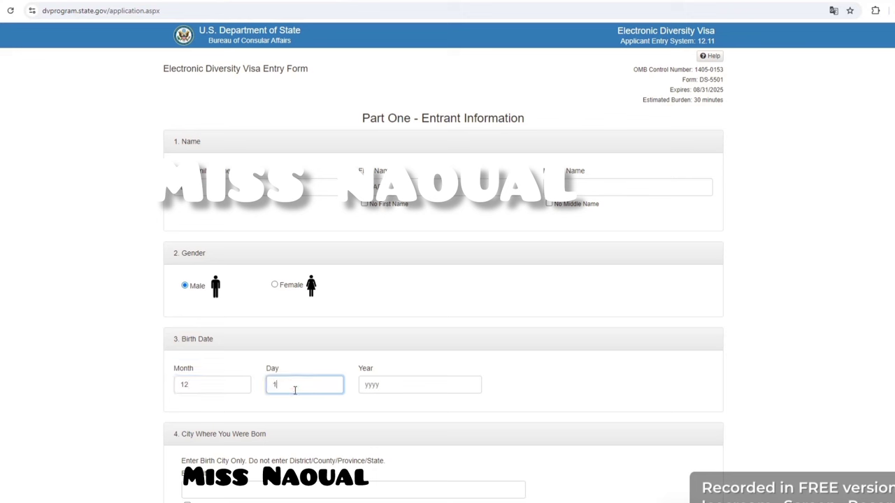
{"action": "left_click", "coordinate": [370, 390]}
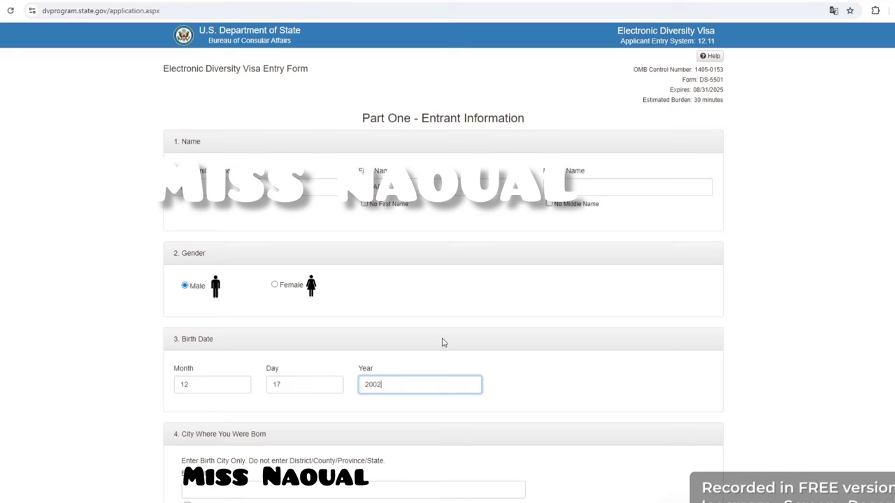
{"action": "scroll", "coordinate": [603, 361], "scroll_direction": "down", "scroll_amount": 3}
{"action": "left_click", "coordinate": [359, 284]}
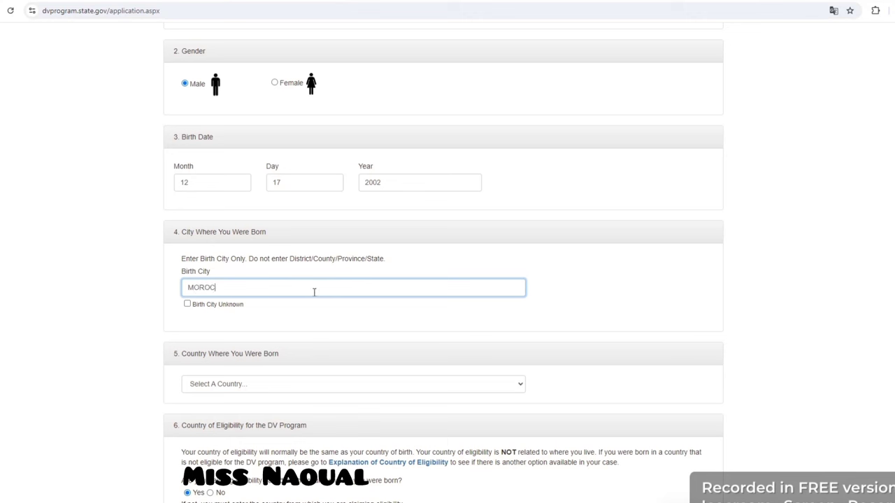
Step: Correct the birth city text so it reads MORROCO
{"action": "left_click", "coordinate": [216, 287]}
{"action": "key", "text": "BackSpace"}
{"action": "key", "text": "BackSpace"}
{"action": "type", "text": "RO"}
Step: Select Morocco as the country where the entrant was born
{"action": "left_click", "coordinate": [195, 388]}
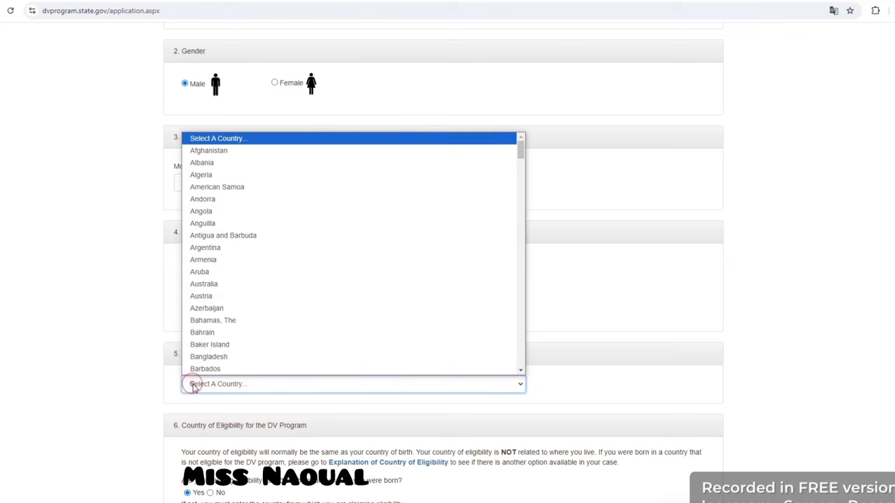
{"action": "key", "text": "m"}
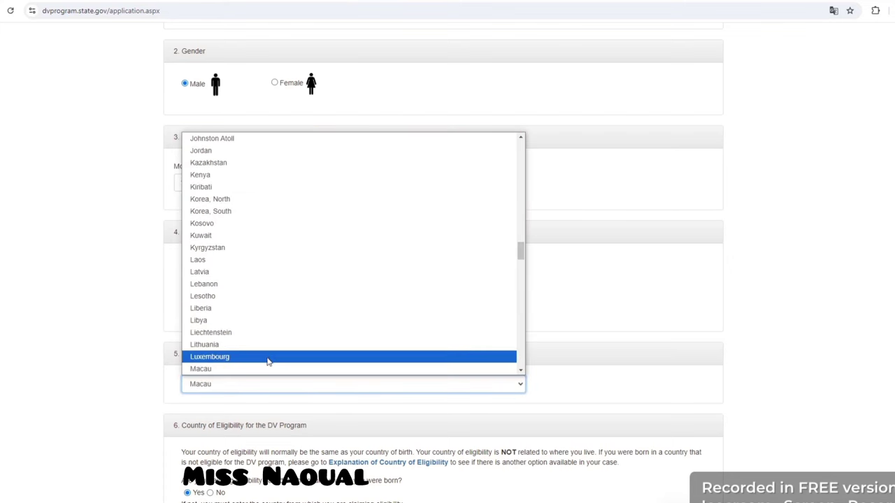
{"action": "scroll", "coordinate": [272, 361], "scroll_direction": "down", "scroll_amount": 3}
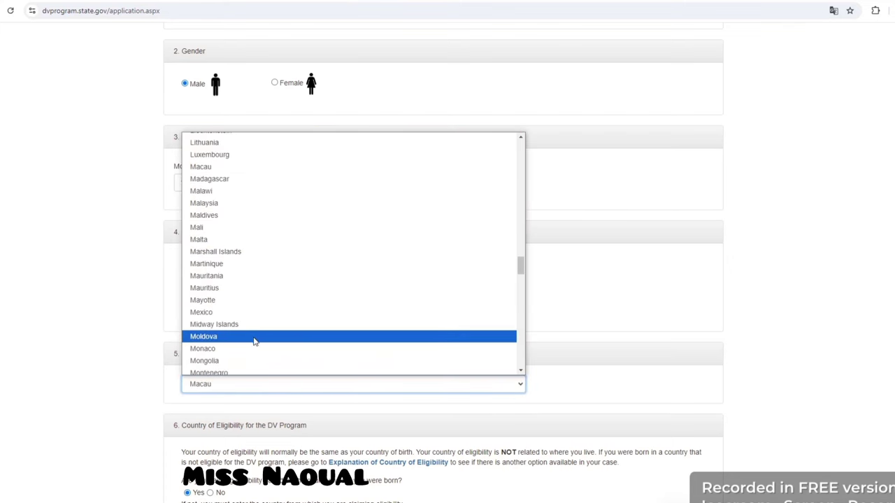
{"action": "scroll", "coordinate": [260, 343], "scroll_direction": "down", "scroll_amount": 3}
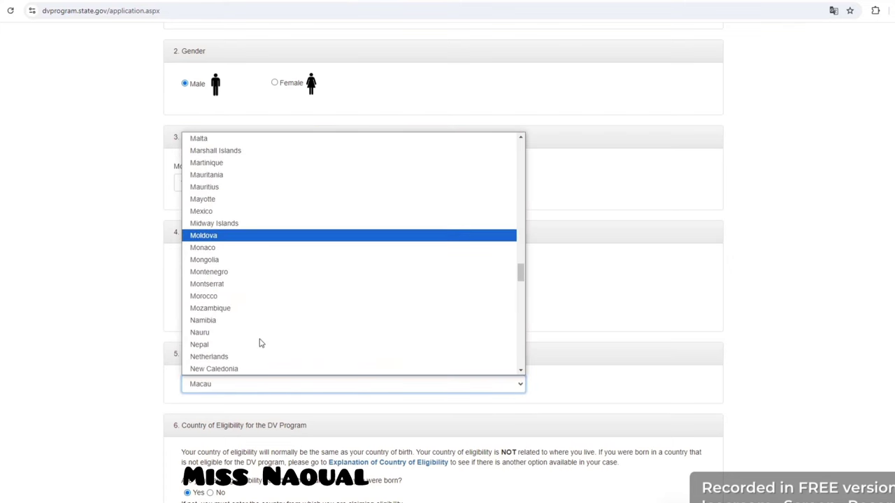
{"action": "left_click", "coordinate": [255, 297]}
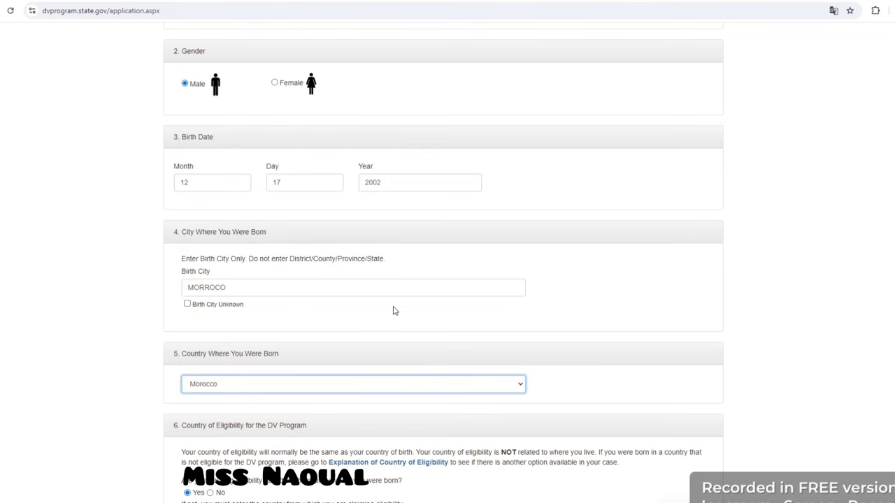
{"action": "left_click", "coordinate": [339, 290]}
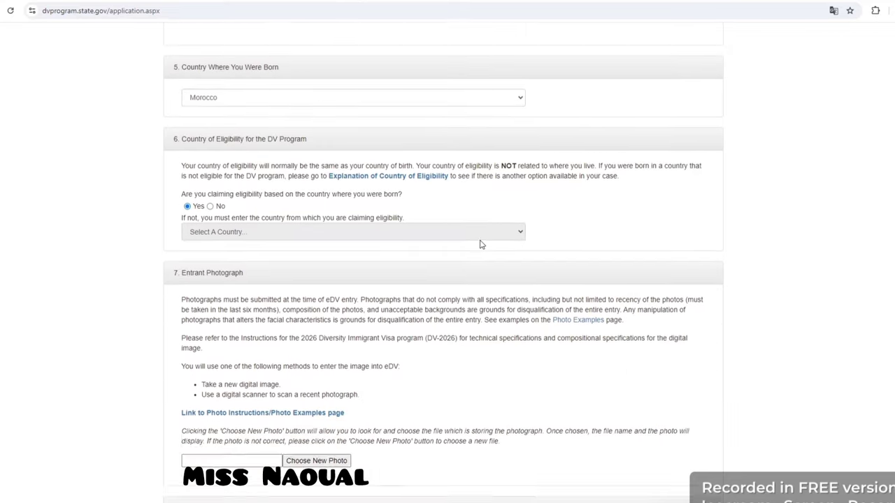
{"action": "scroll", "coordinate": [479, 244], "scroll_direction": "down", "scroll_amount": 2}
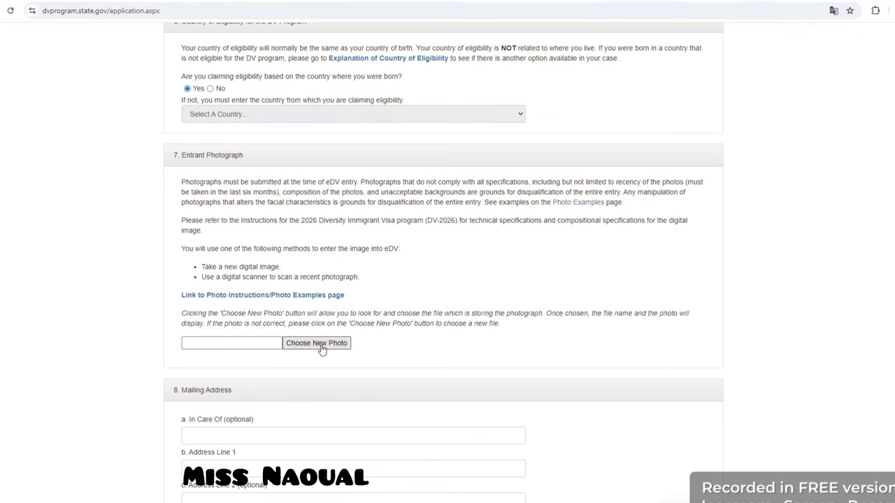
Step: Scroll to section 7 and open the Photo Instructions/Photo Examples page in a new tab
{"action": "scroll", "coordinate": [480, 244], "scroll_direction": "up", "scroll_amount": 2}
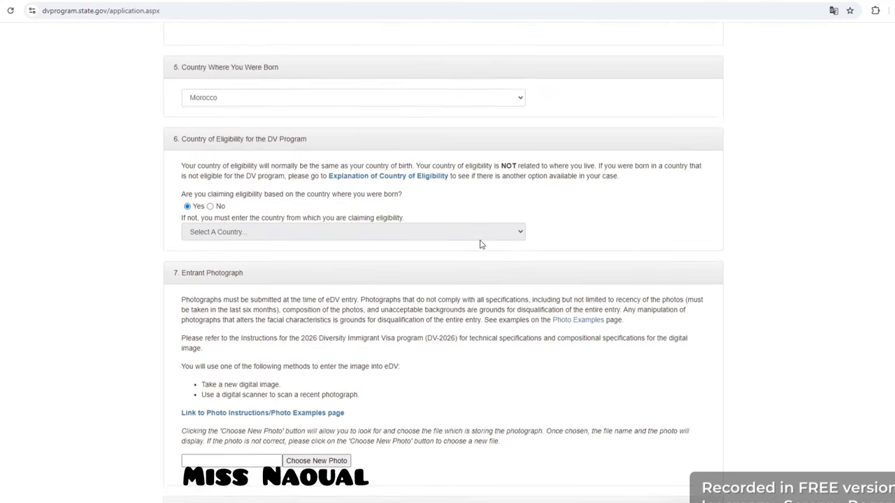
{"action": "scroll", "coordinate": [479, 244], "scroll_direction": "down", "scroll_amount": 2}
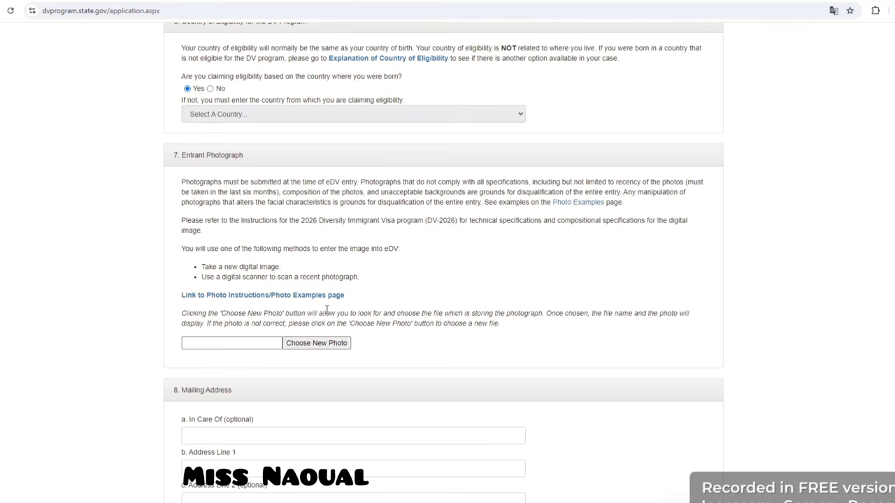
{"action": "scroll", "coordinate": [480, 244], "scroll_direction": "up", "scroll_amount": 2}
{"action": "scroll", "coordinate": [479, 244], "scroll_direction": "down", "scroll_amount": 2}
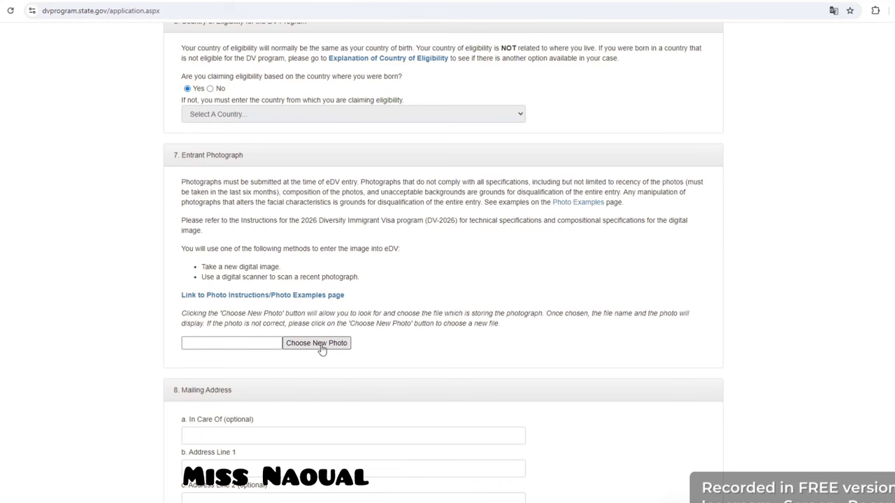
{"action": "scroll", "coordinate": [480, 244], "scroll_direction": "up", "scroll_amount": 2}
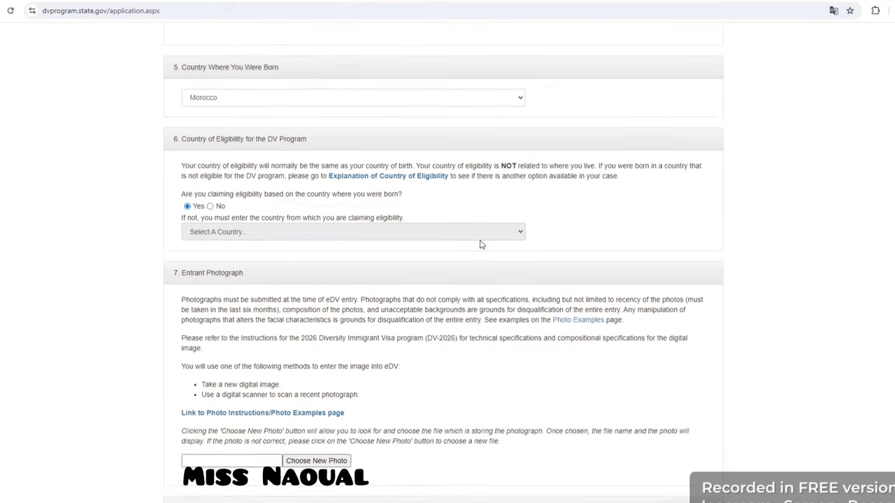
{"action": "scroll", "coordinate": [480, 244], "scroll_direction": "down", "scroll_amount": 2}
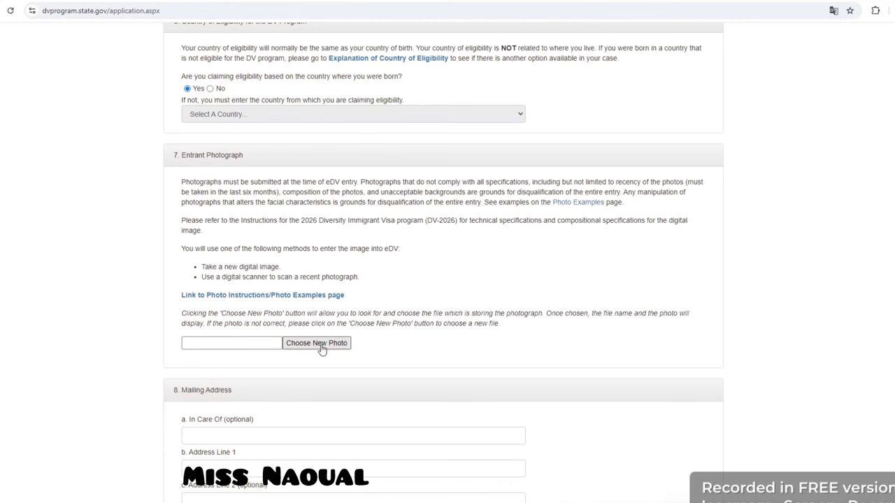
{"action": "left_click", "coordinate": [326, 298]}
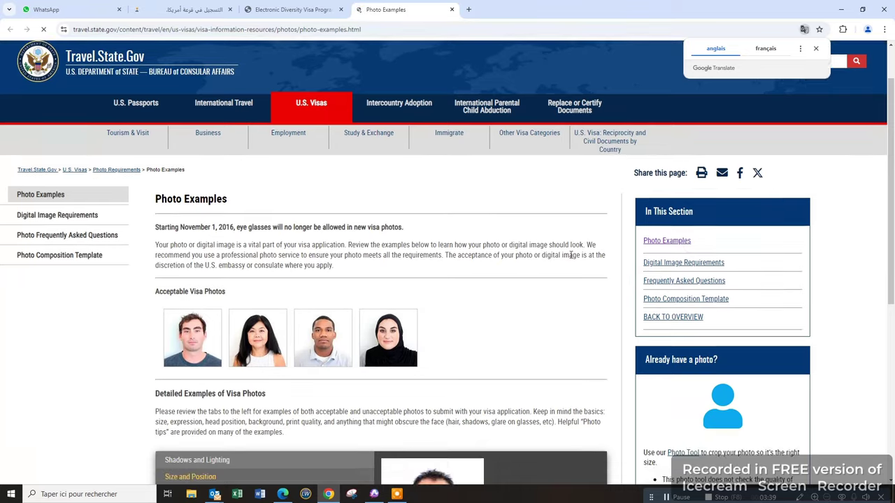
Step: Launch the Travel.State.Gov Photo Tool and bring up its Choose Photo file dialog
{"action": "scroll", "coordinate": [580, 257], "scroll_direction": "down", "scroll_amount": 3}
{"action": "left_click", "coordinate": [685, 279]}
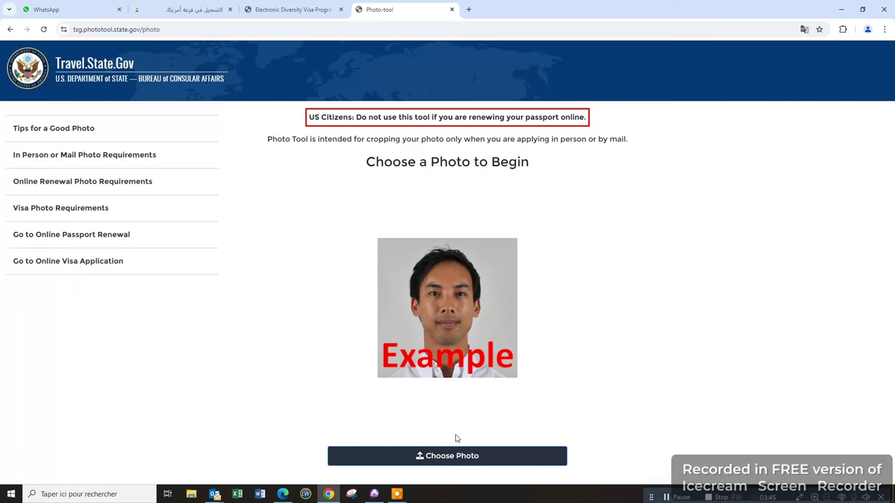
{"action": "left_click", "coordinate": [463, 451]}
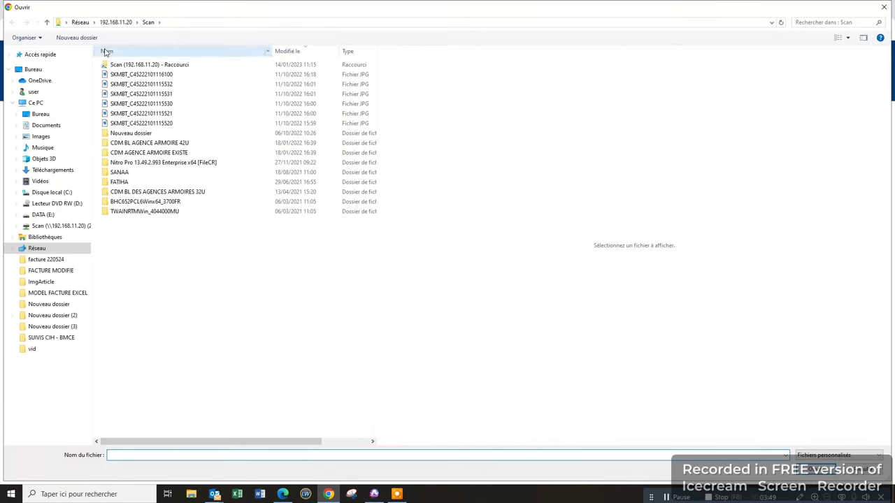
Step: Load photo file 431 from the shared network folder into the Photo Tool
{"action": "left_click", "coordinate": [83, 23]}
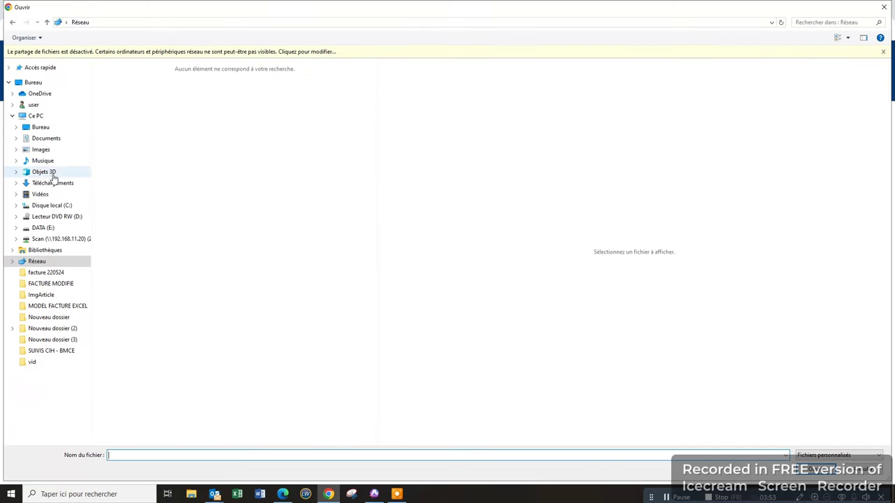
{"action": "left_click", "coordinate": [54, 82]}
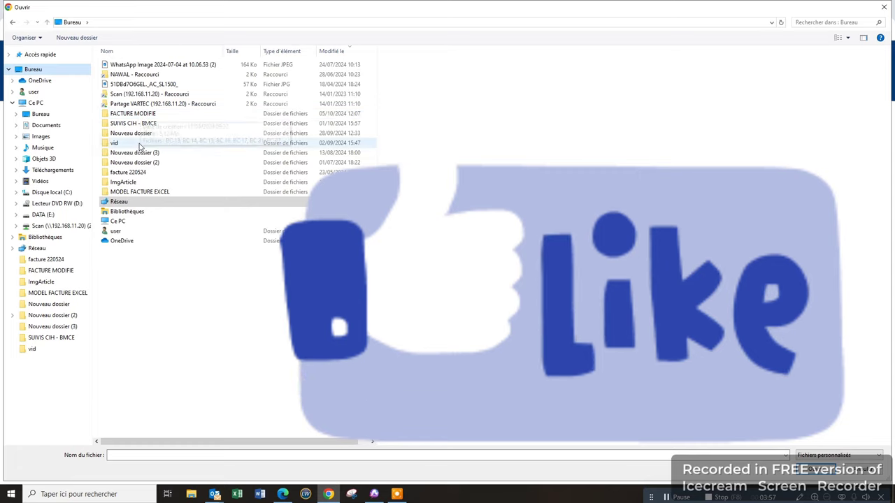
{"action": "left_click", "coordinate": [146, 77]}
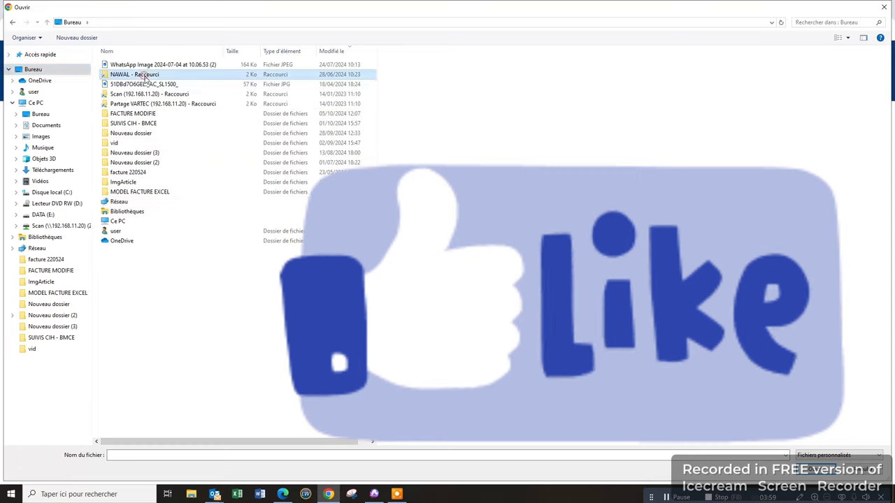
{"action": "double_click", "coordinate": [146, 75]}
{"action": "left_click", "coordinate": [135, 83]}
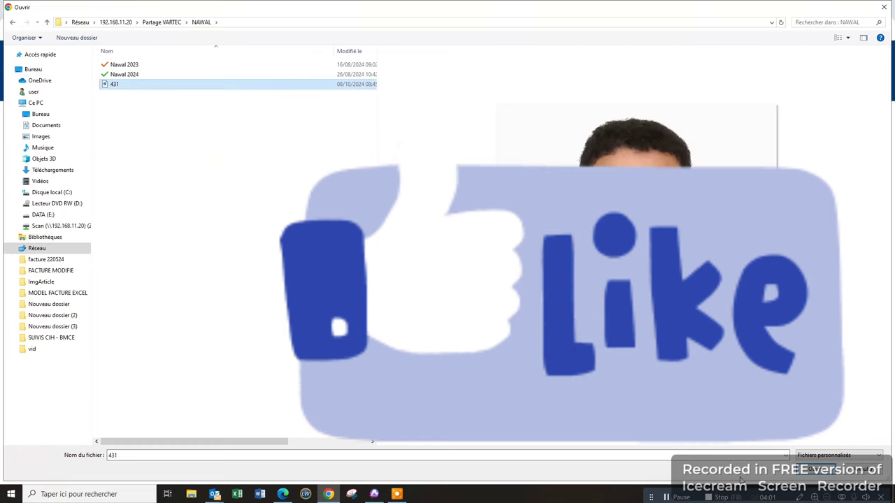
{"action": "key", "text": "Return"}
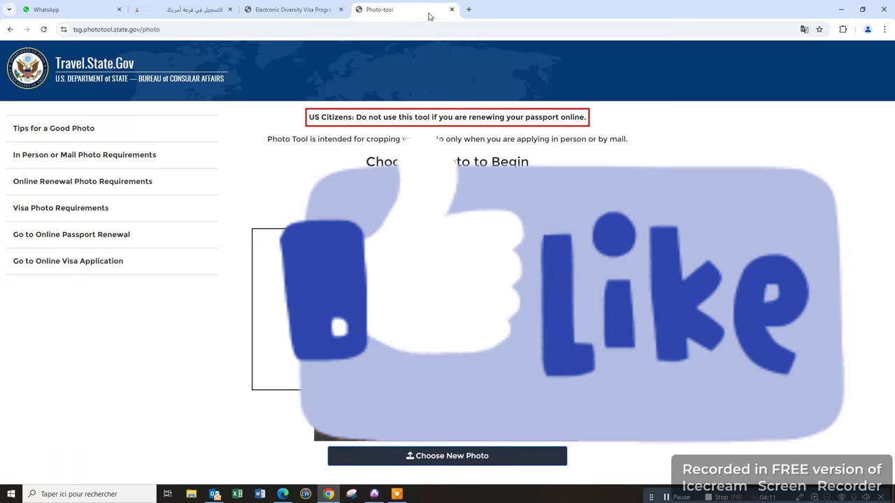
Step: Back in the eDV form, attach photo 431 as the entrant photograph
{"action": "left_click", "coordinate": [269, 10]}
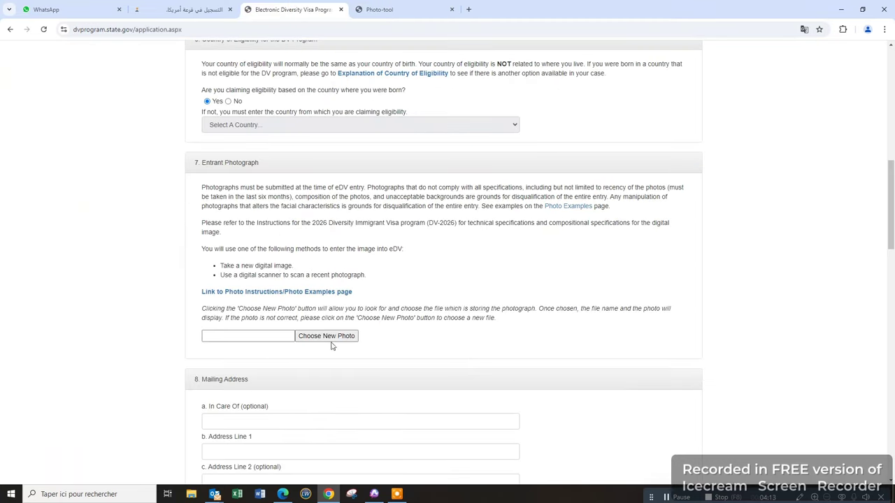
{"action": "left_click", "coordinate": [333, 337]}
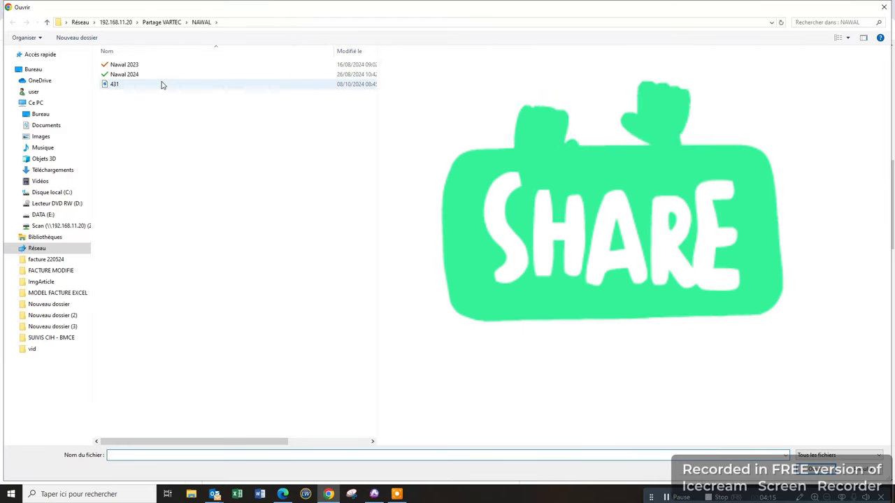
{"action": "left_click", "coordinate": [161, 84]}
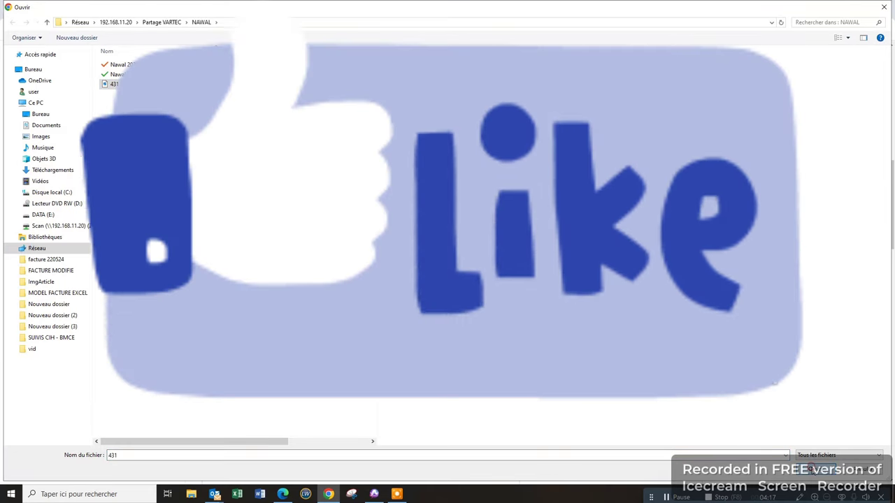
{"action": "key", "text": "Return"}
Step: Scroll to section 8 and type the street address into Address Line 1
{"action": "scroll", "coordinate": [524, 371], "scroll_direction": "down", "scroll_amount": 2}
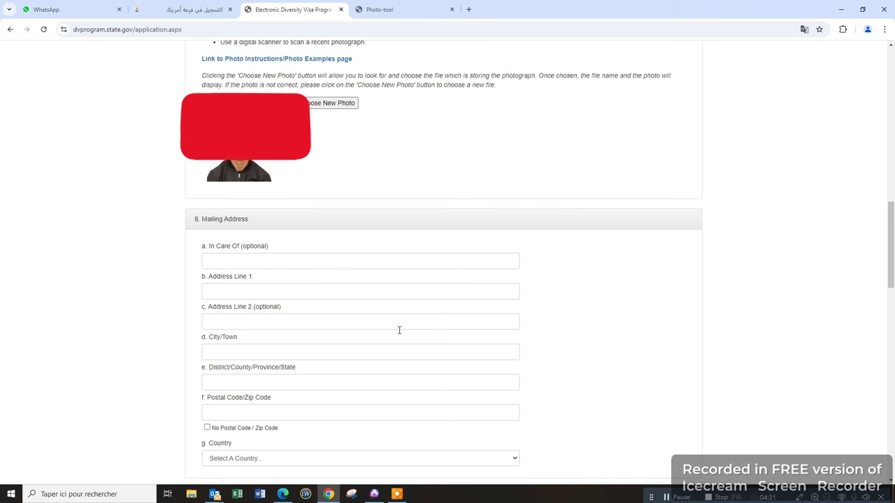
{"action": "scroll", "coordinate": [266, 290], "scroll_direction": "down", "scroll_amount": 1}
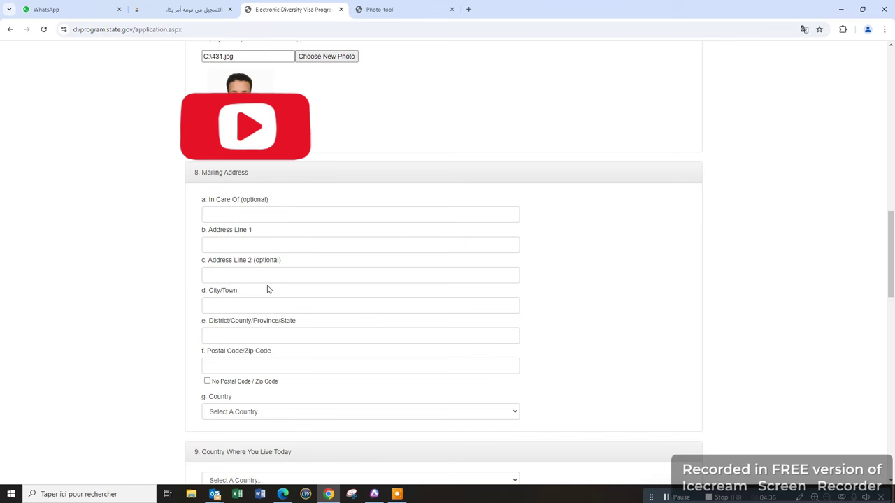
{"action": "left_click", "coordinate": [240, 240]}
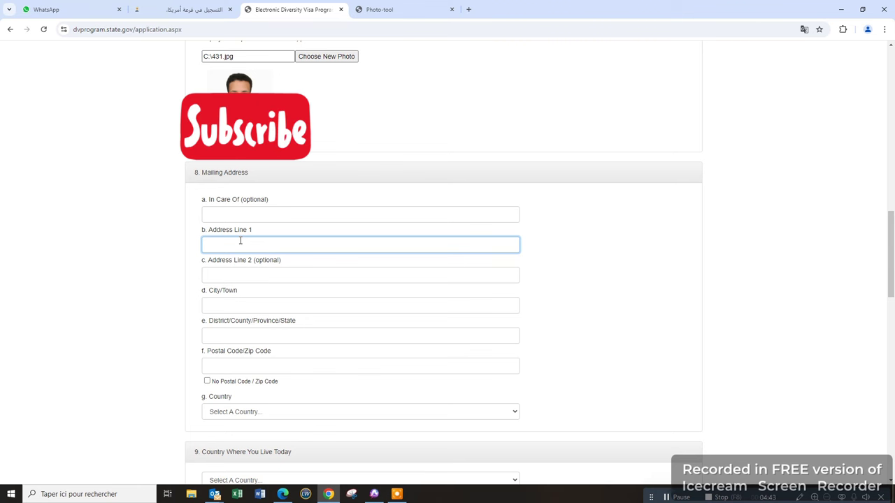
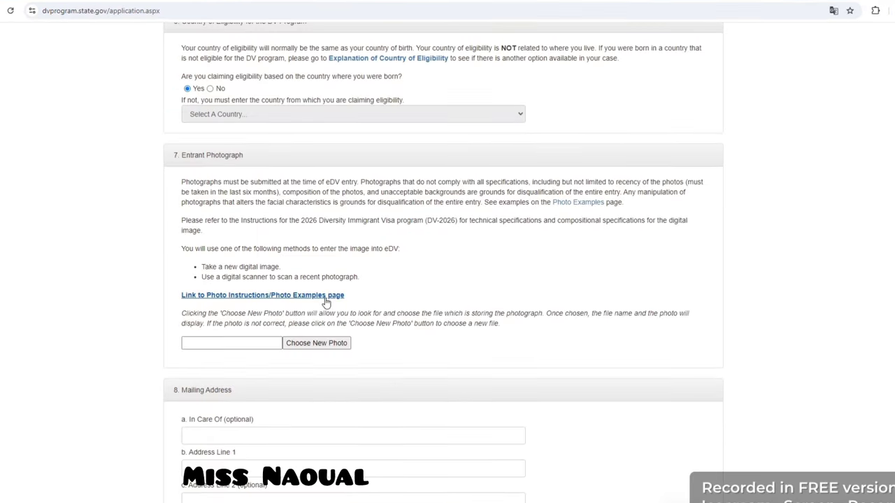
Step: Return to the application form and start typing the city into the second address line
{"action": "left_click", "coordinate": [326, 300]}
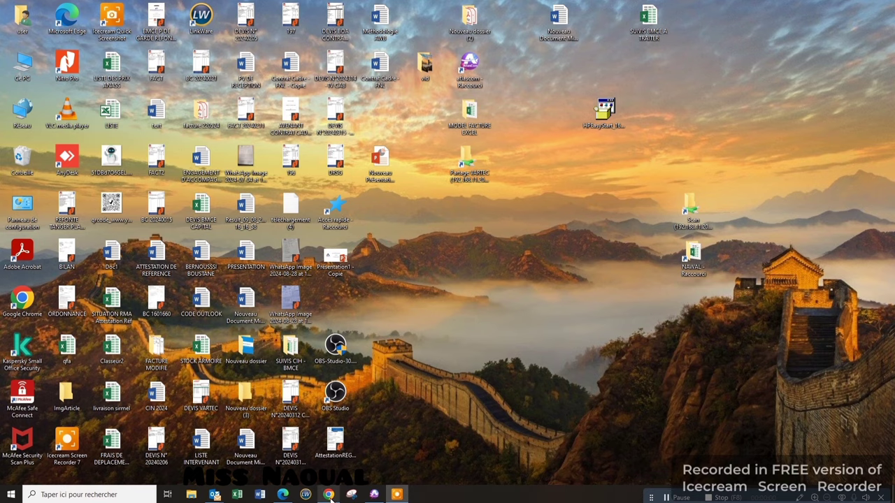
{"action": "left_click", "coordinate": [329, 495]}
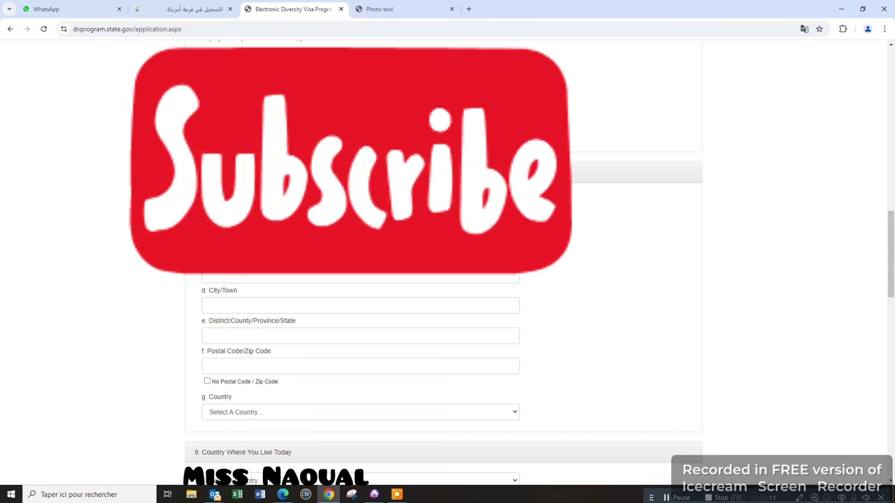
{"action": "left_click", "coordinate": [309, 276]}
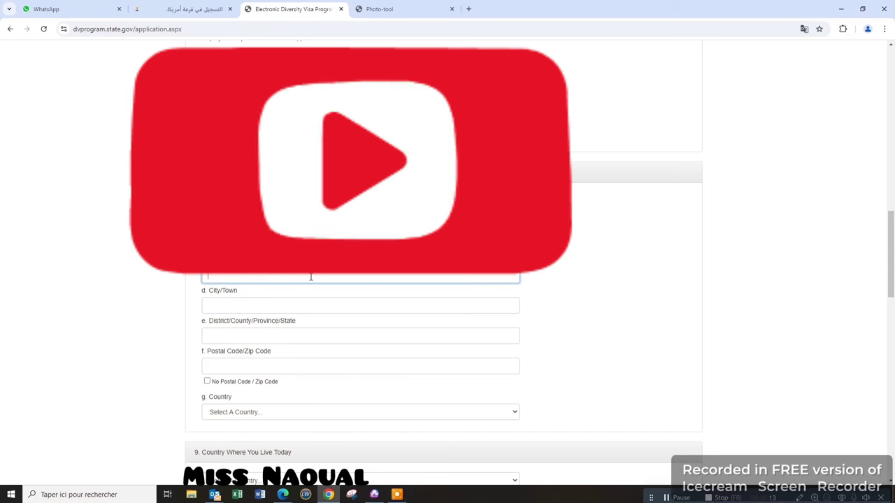
{"action": "type", "text": "CAS"}
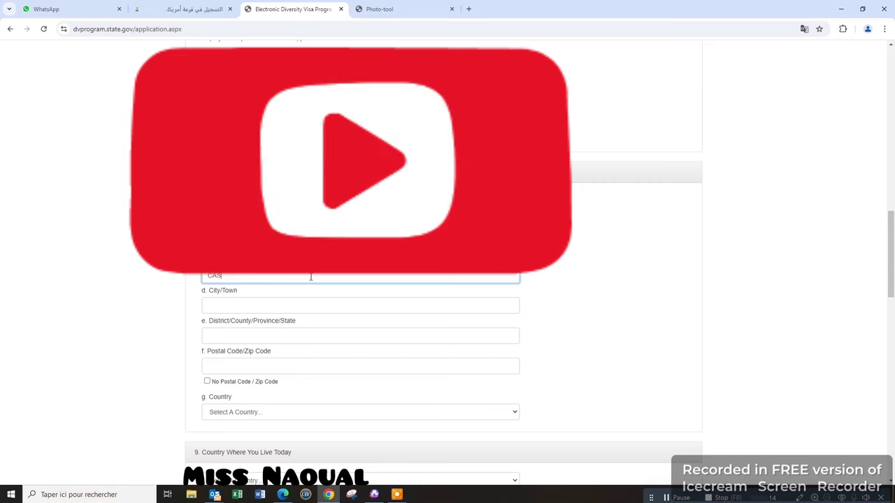
{"action": "type", "text": "A"}
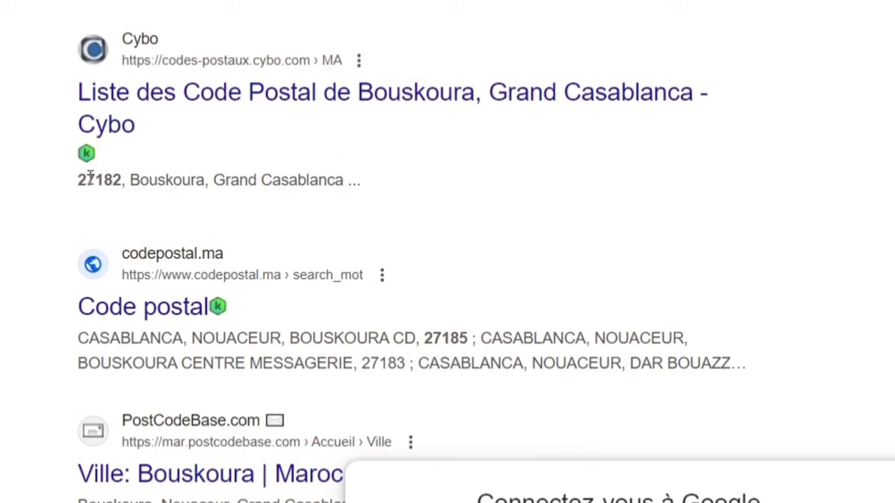
Step: Paste the looked-up postal code into the form and choose Morocco as the mailing country
{"action": "left_click_drag", "start_coordinate": [73, 179], "coordinate": [123, 181]}
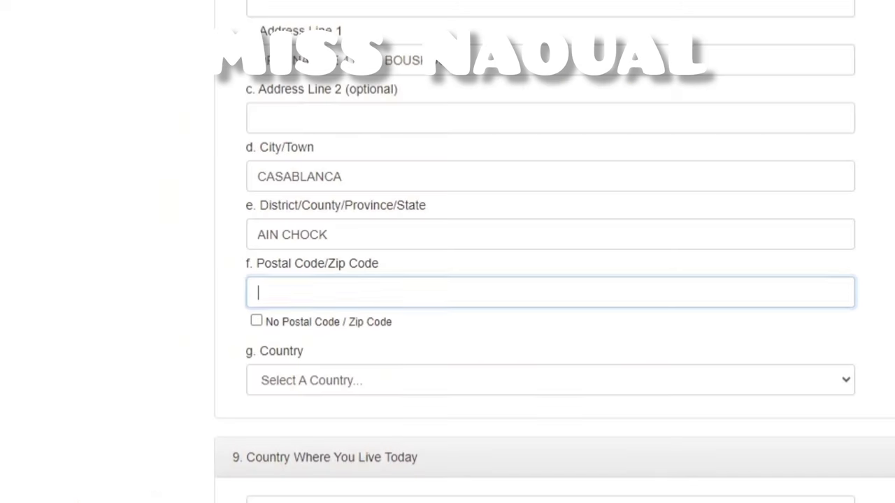
{"action": "type", "text": "27182"}
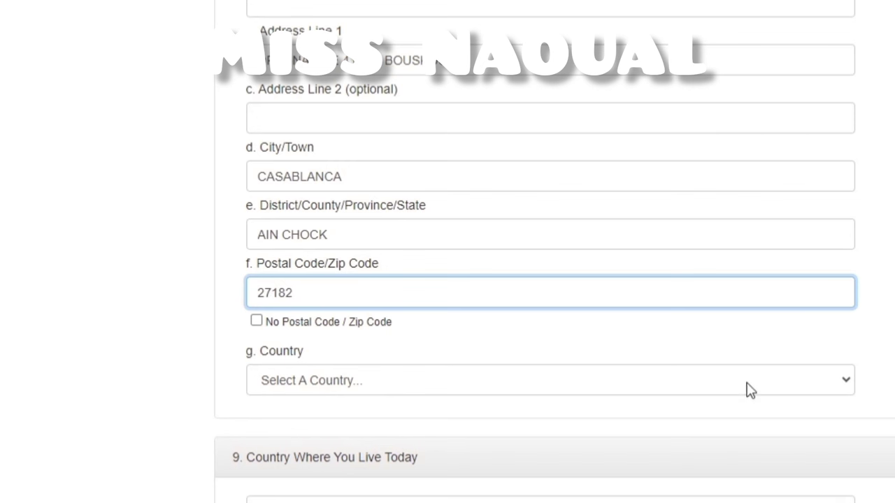
{"action": "left_click", "coordinate": [725, 374]}
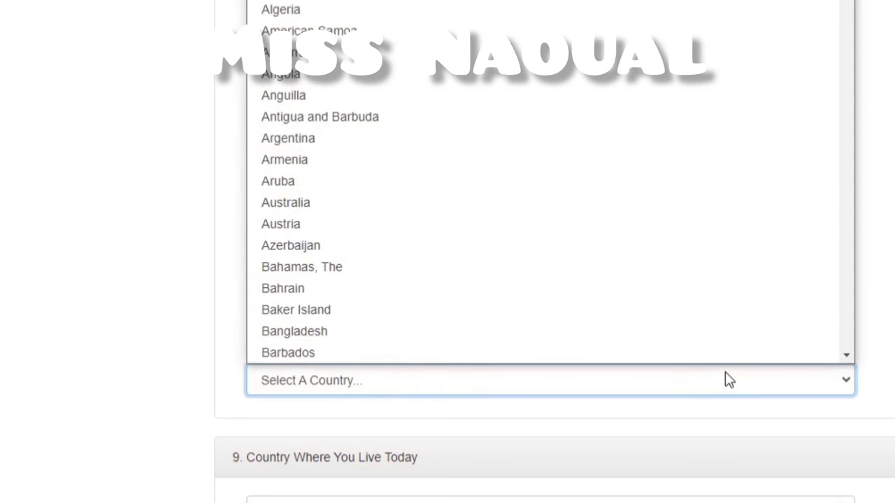
{"action": "key", "text": "m"}
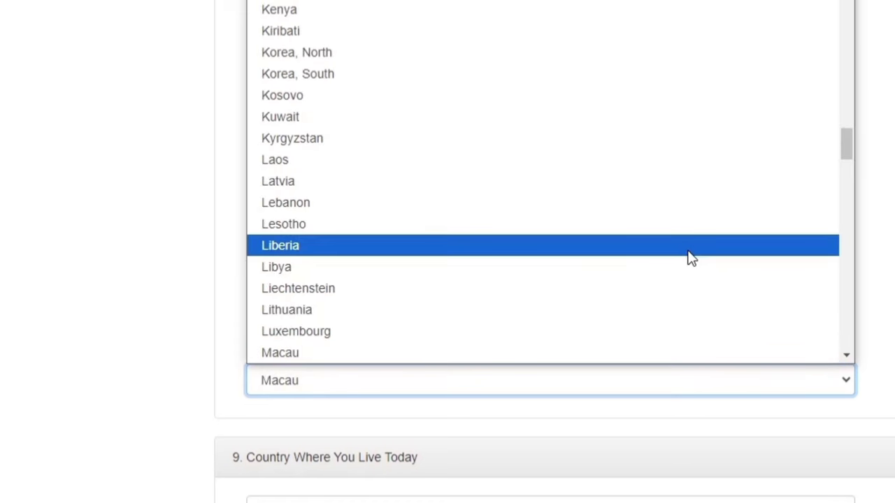
{"action": "scroll", "coordinate": [692, 253], "scroll_direction": "down", "scroll_amount": 6}
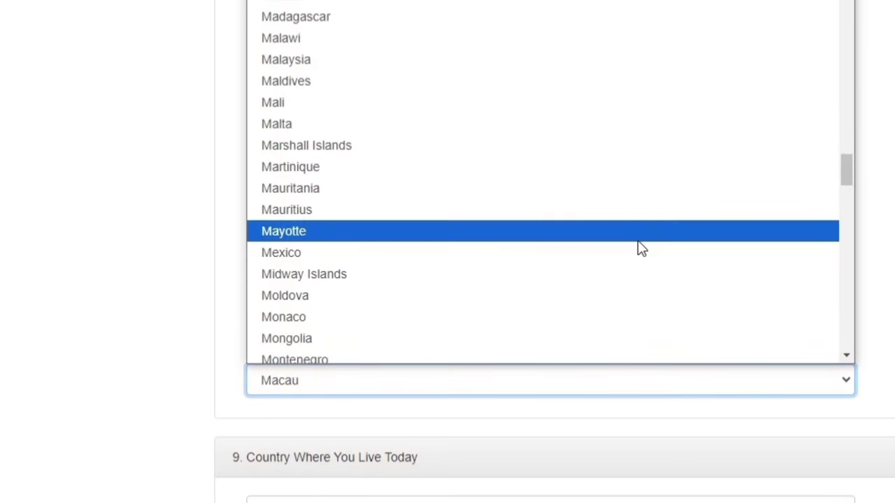
{"action": "scroll", "coordinate": [640, 249], "scroll_direction": "down", "scroll_amount": 3}
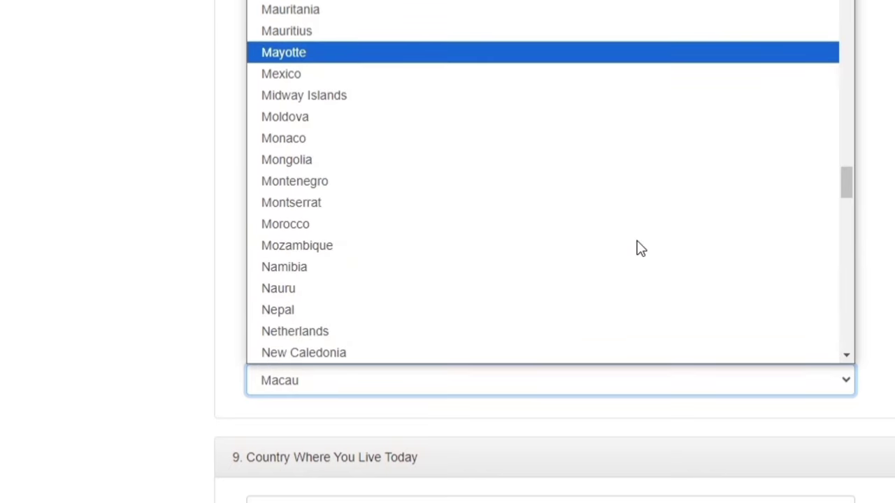
{"action": "left_click", "coordinate": [402, 225]}
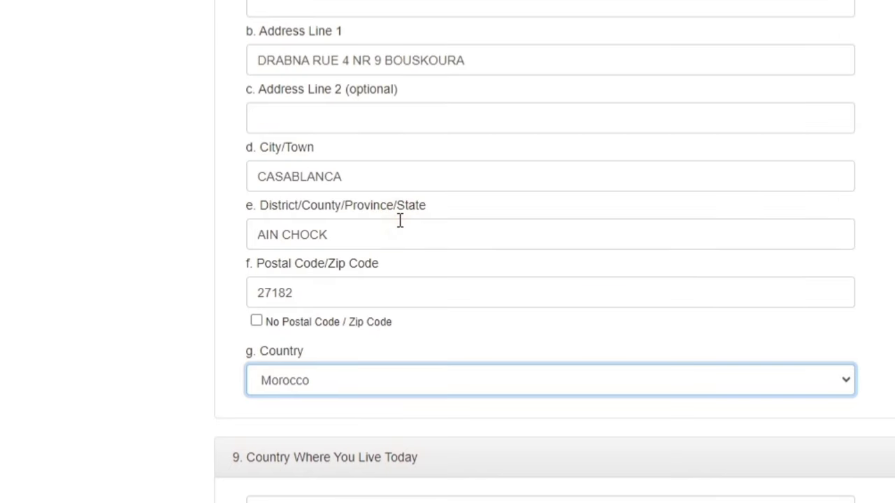
Step: Fill the E-Mail Address and Confirm E-Mail Address fields with the entrant's e-mail
{"action": "left_click", "coordinate": [301, 223]}
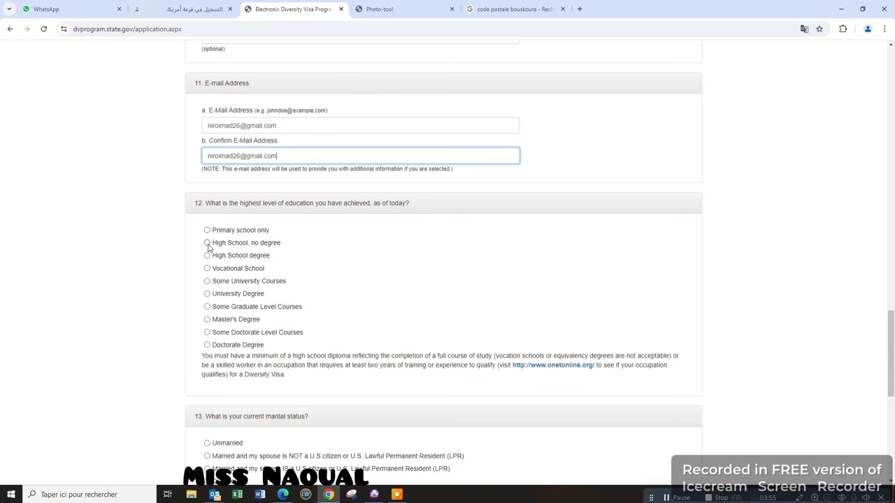
{"action": "scroll", "coordinate": [208, 247], "scroll_direction": "down", "scroll_amount": 3}
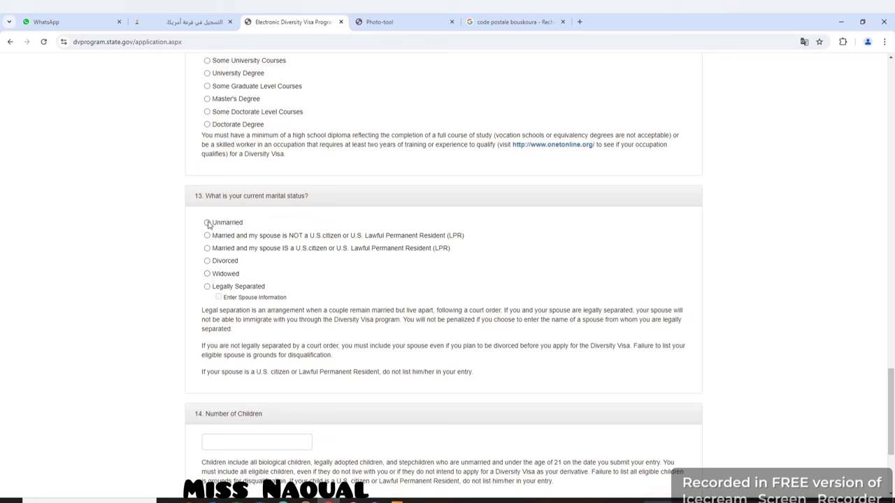
Step: Choose Unmarried in section 13, then submit the entry form with Continue
{"action": "left_click", "coordinate": [207, 223]}
{"action": "scroll", "coordinate": [292, 299], "scroll_direction": "down", "scroll_amount": 2}
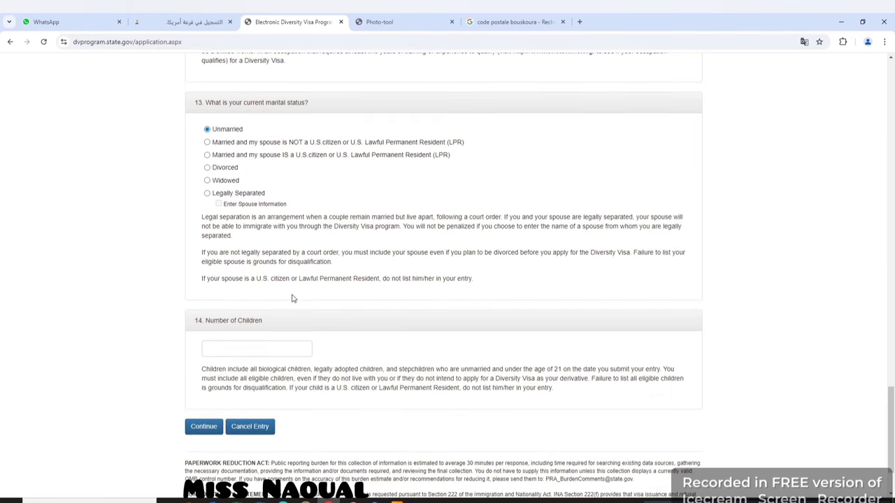
{"action": "scroll", "coordinate": [292, 299], "scroll_direction": "down", "scroll_amount": 1}
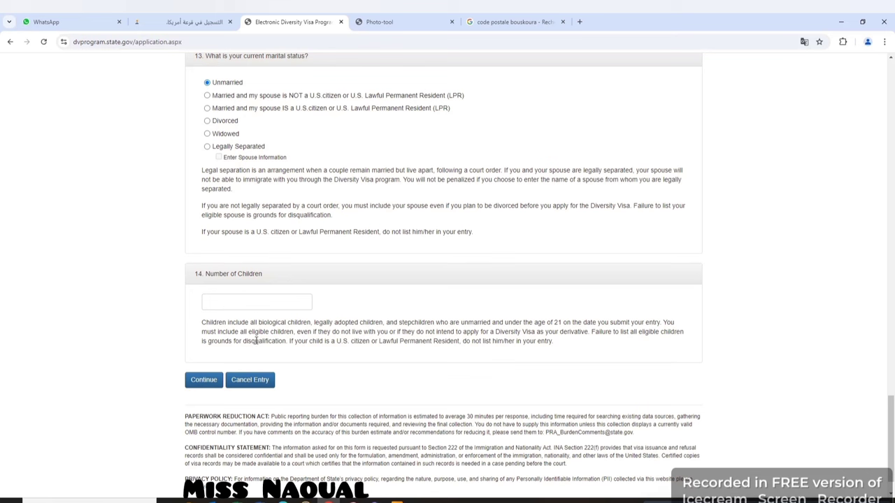
{"action": "left_click", "coordinate": [209, 384]}
{"action": "left_click", "coordinate": [209, 384]}
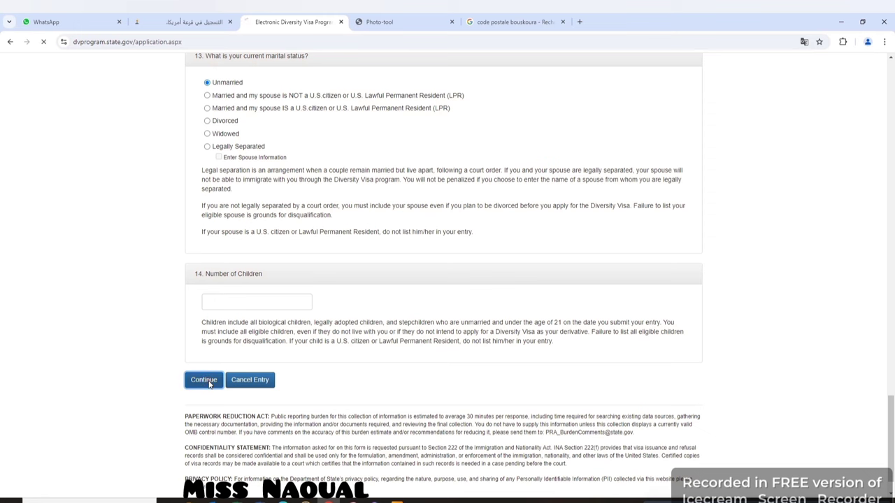